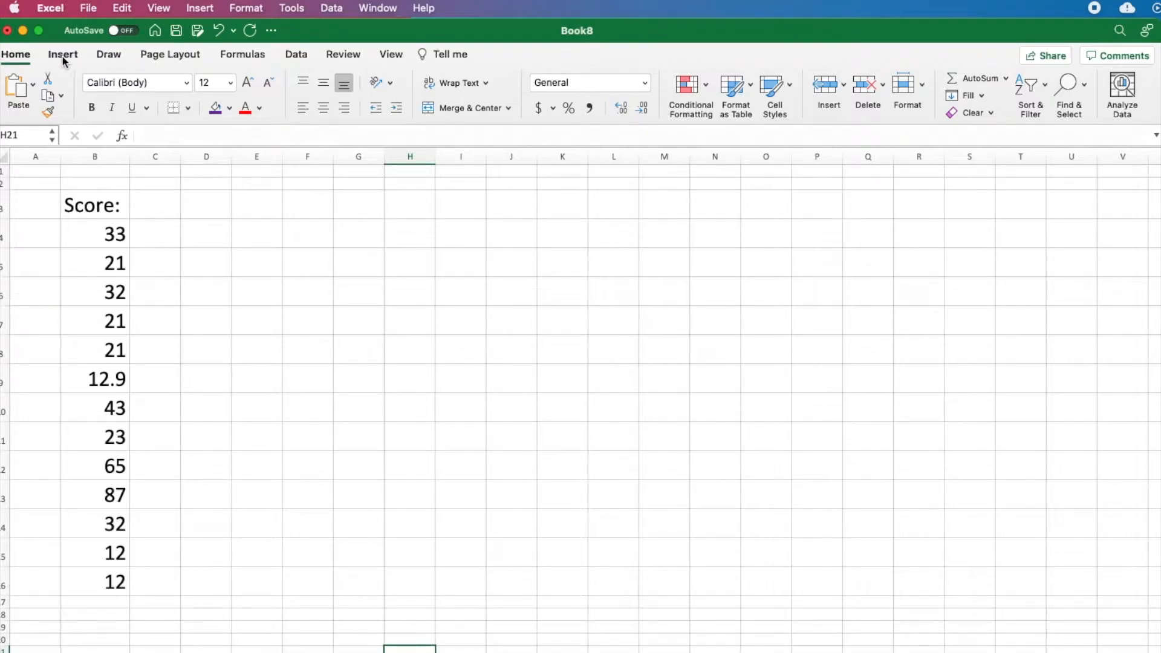
Step: Open the Descriptive Statistics tool from the data analysis tools
left_click(303, 57)
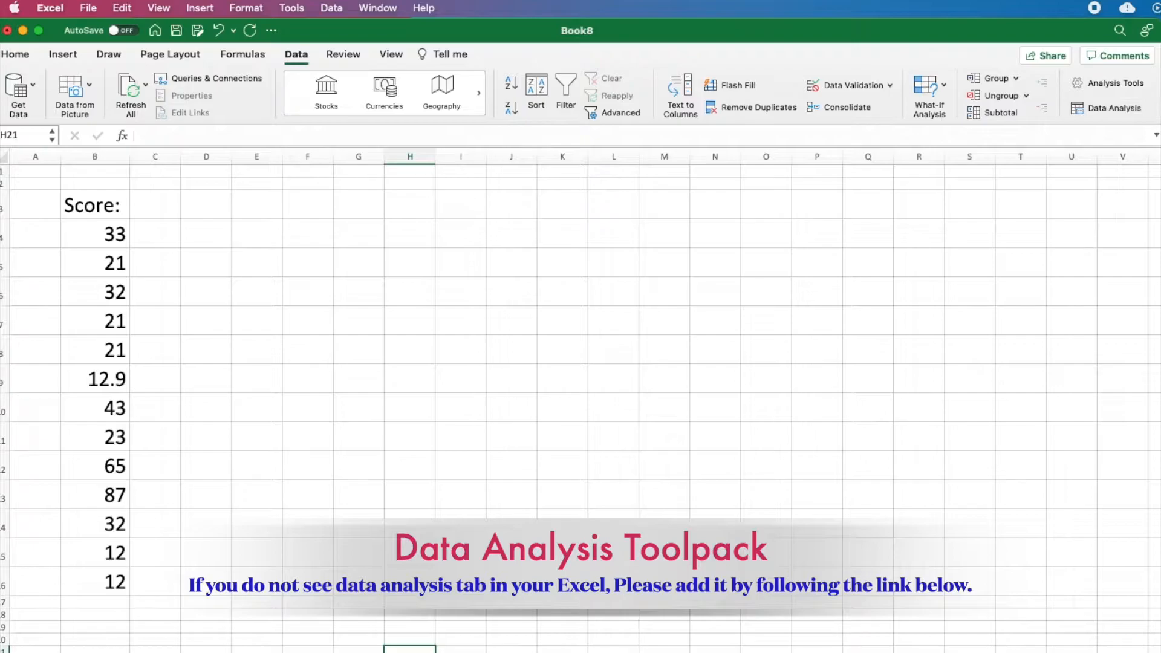
left_click(1102, 109)
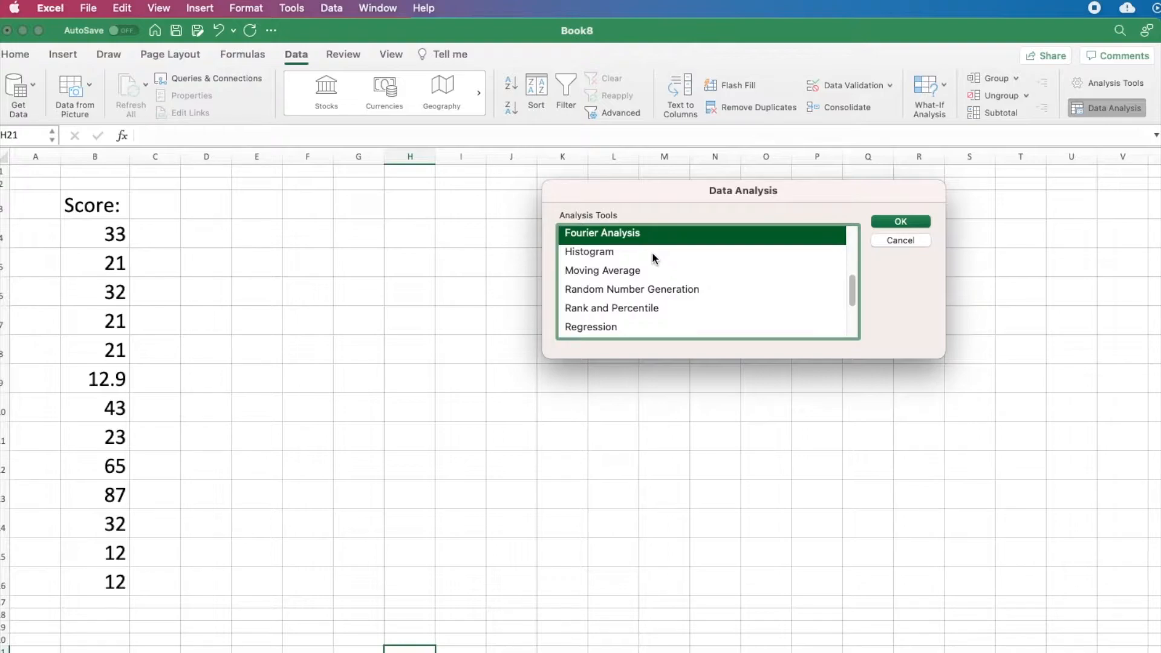
scroll(652, 258, "up", 3)
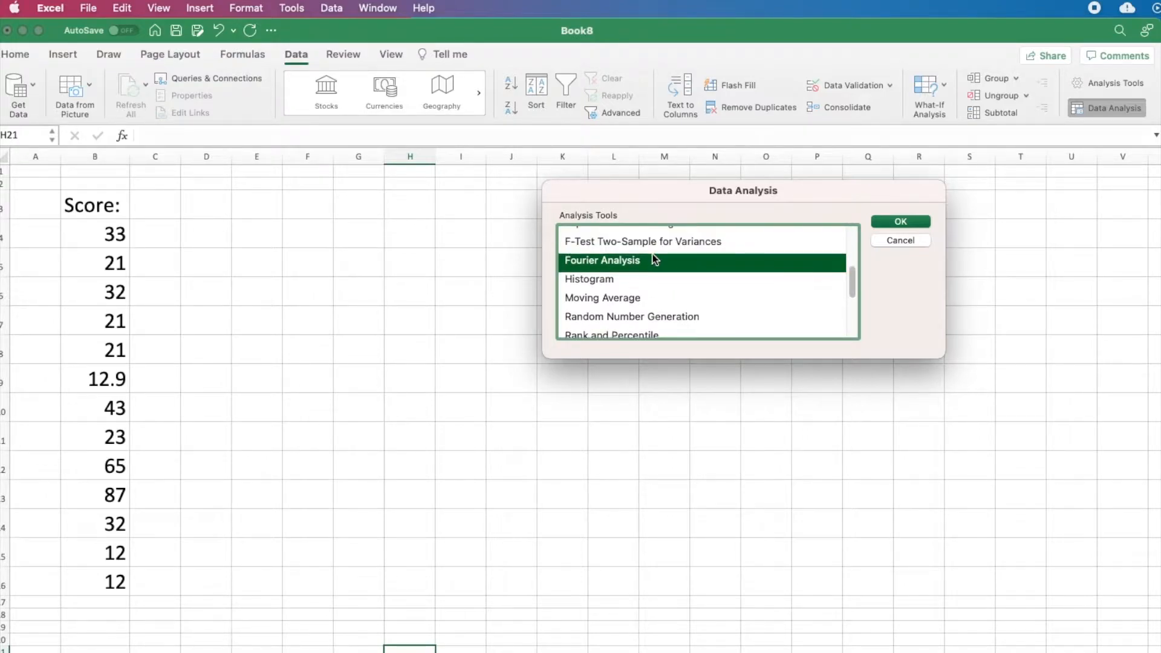
left_click(655, 238)
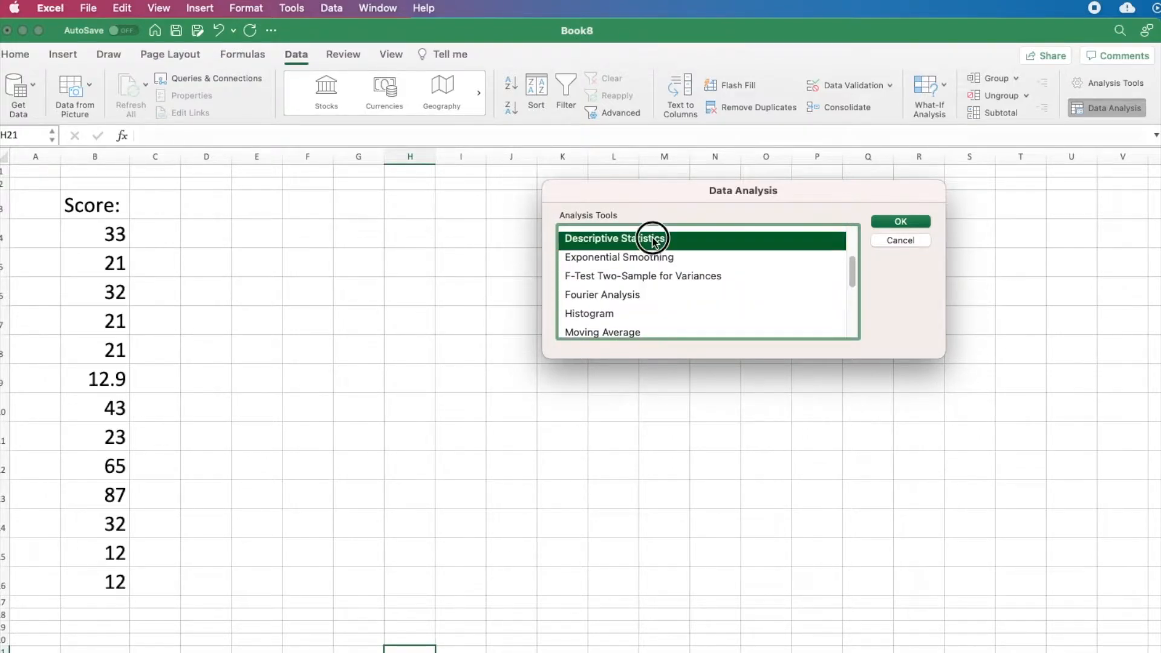
left_click(898, 222)
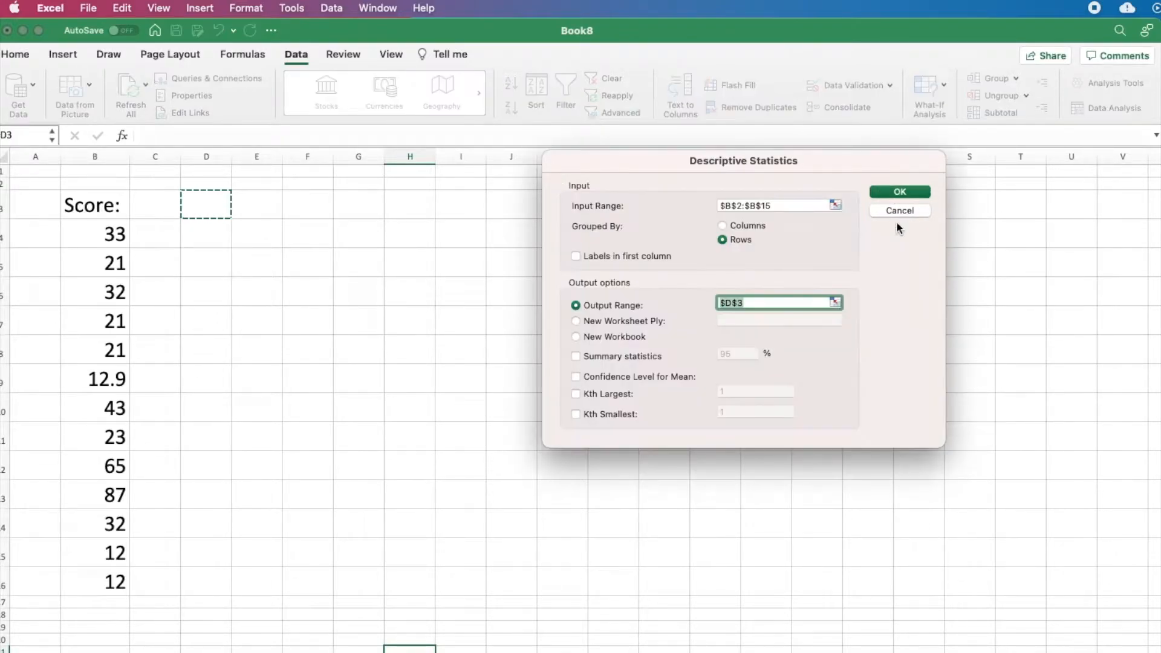
Step: Set the input range to B3:B16, grouped by columns, with labels in the first row
left_click(793, 206)
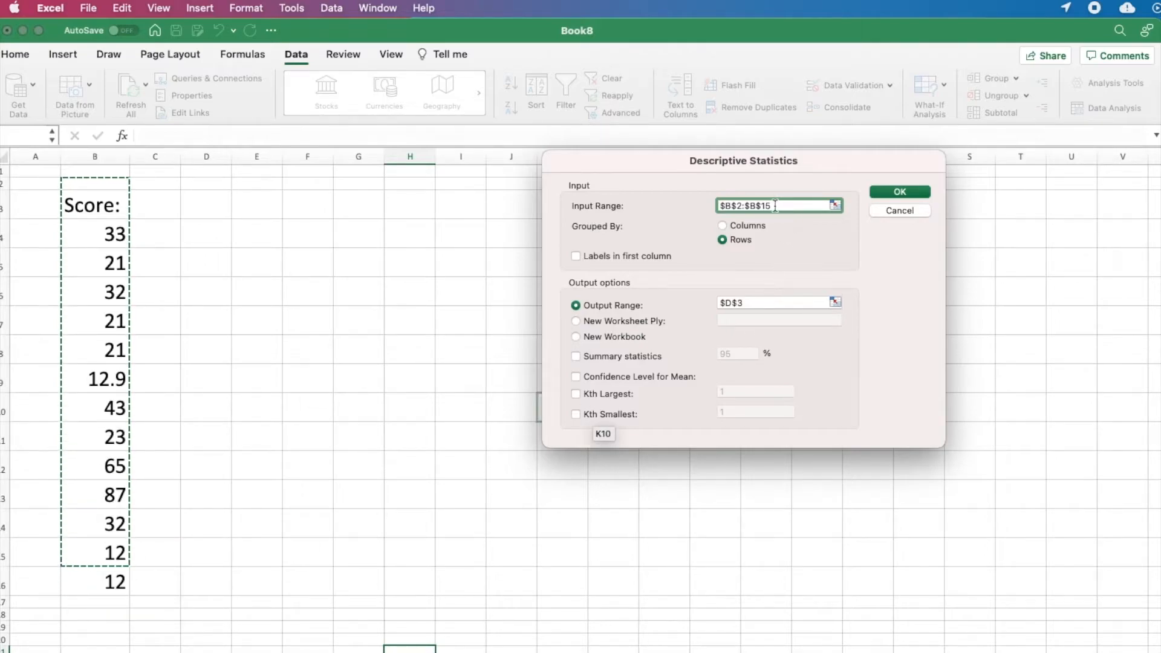
left_click_drag(106, 204, 112, 578)
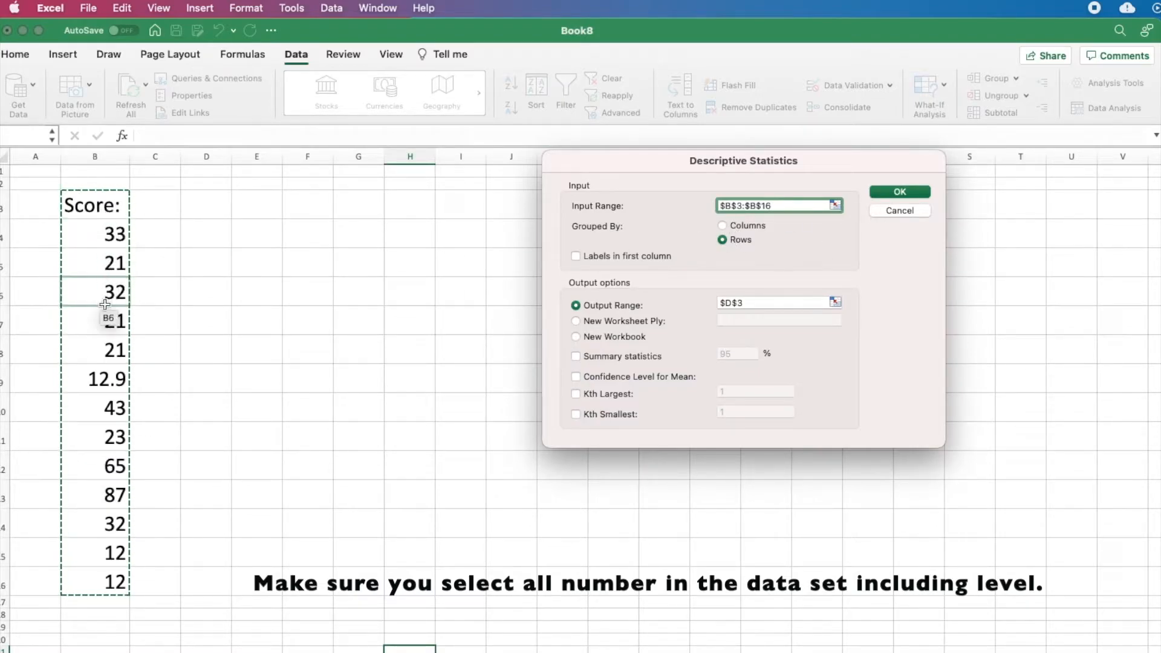
left_click(723, 226)
key("Tab")
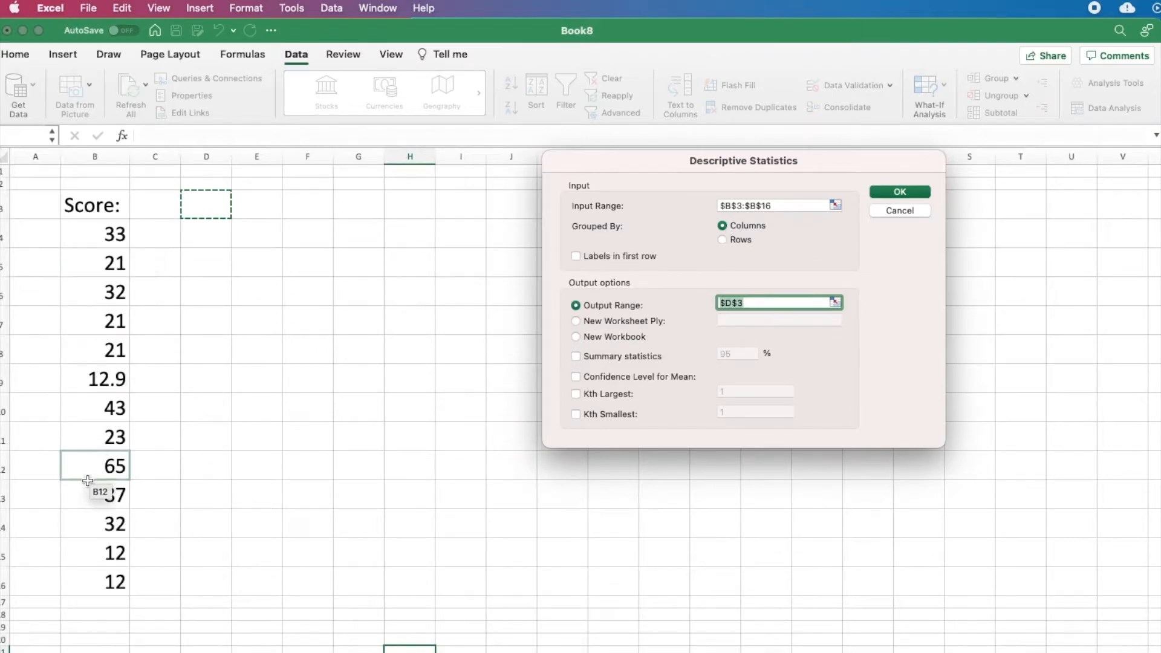
left_click(578, 256)
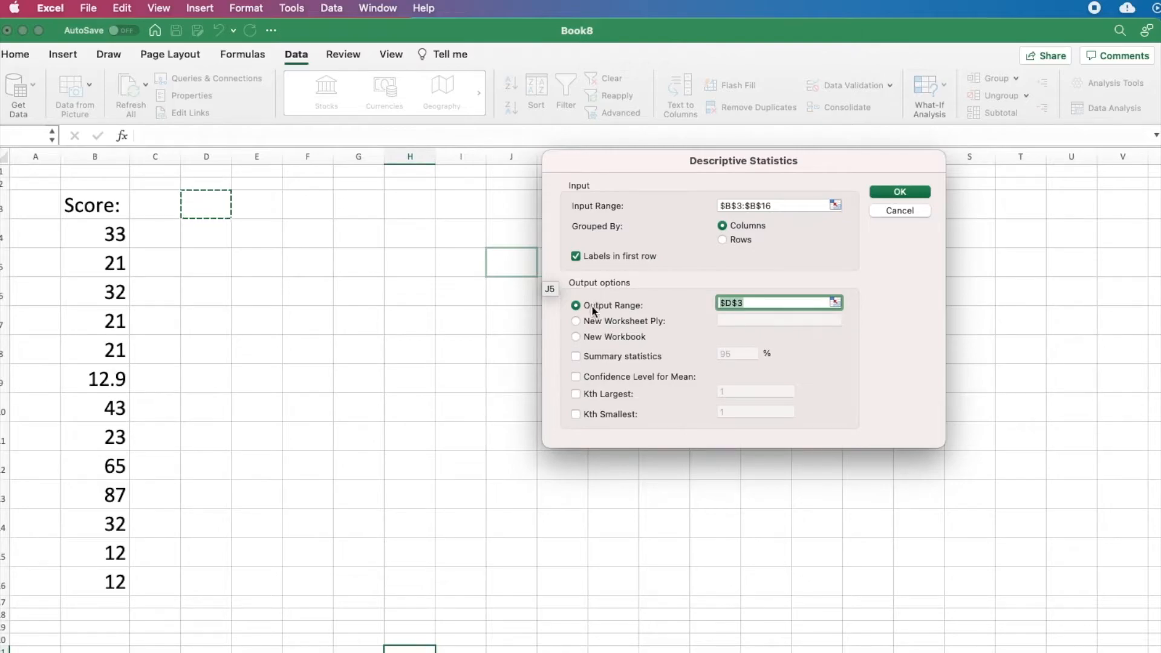
Step: Set the output range to E3 and generate the descriptive statistics with Summary statistics enabled
left_click(754, 303)
left_click(258, 215)
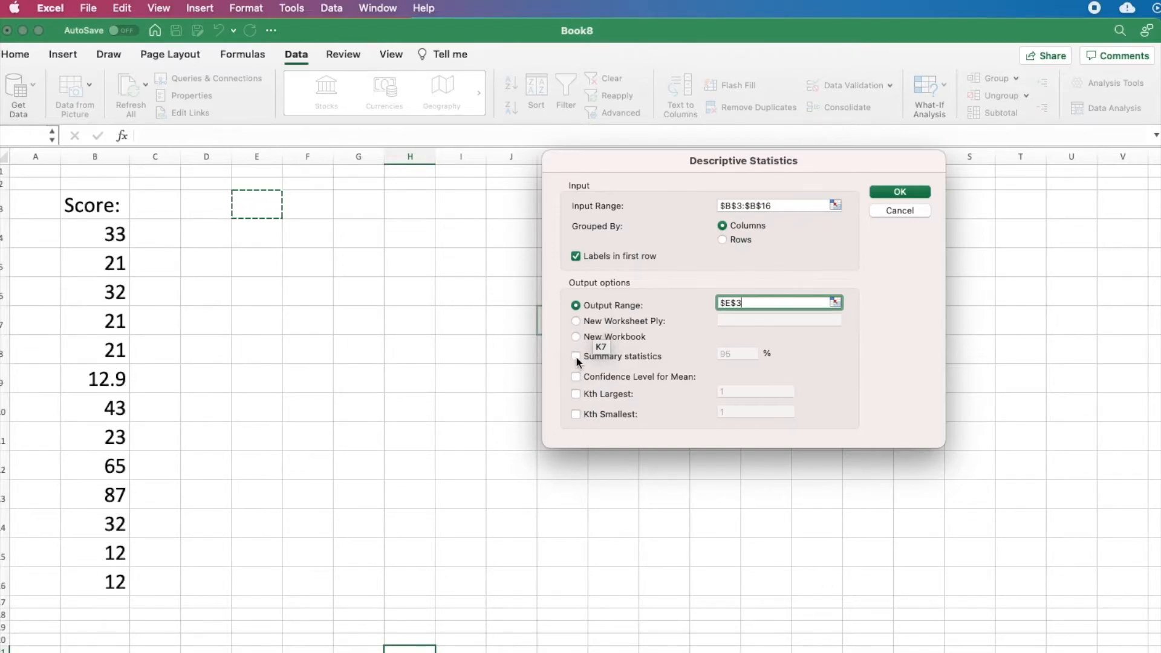
left_click(896, 192)
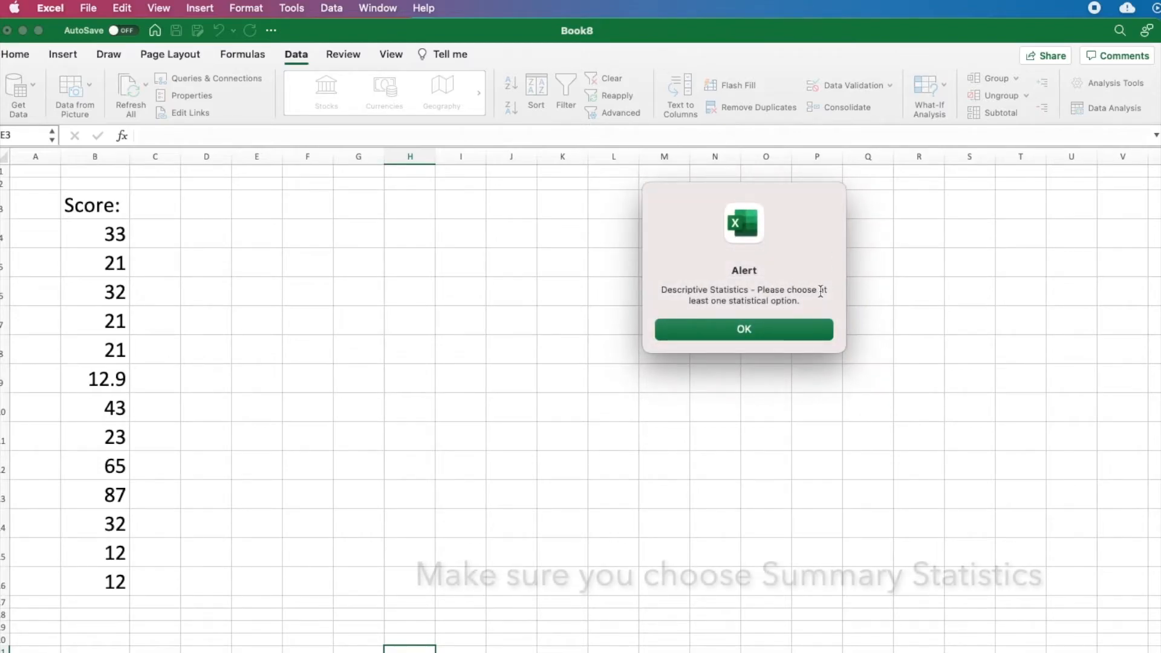
left_click(748, 332)
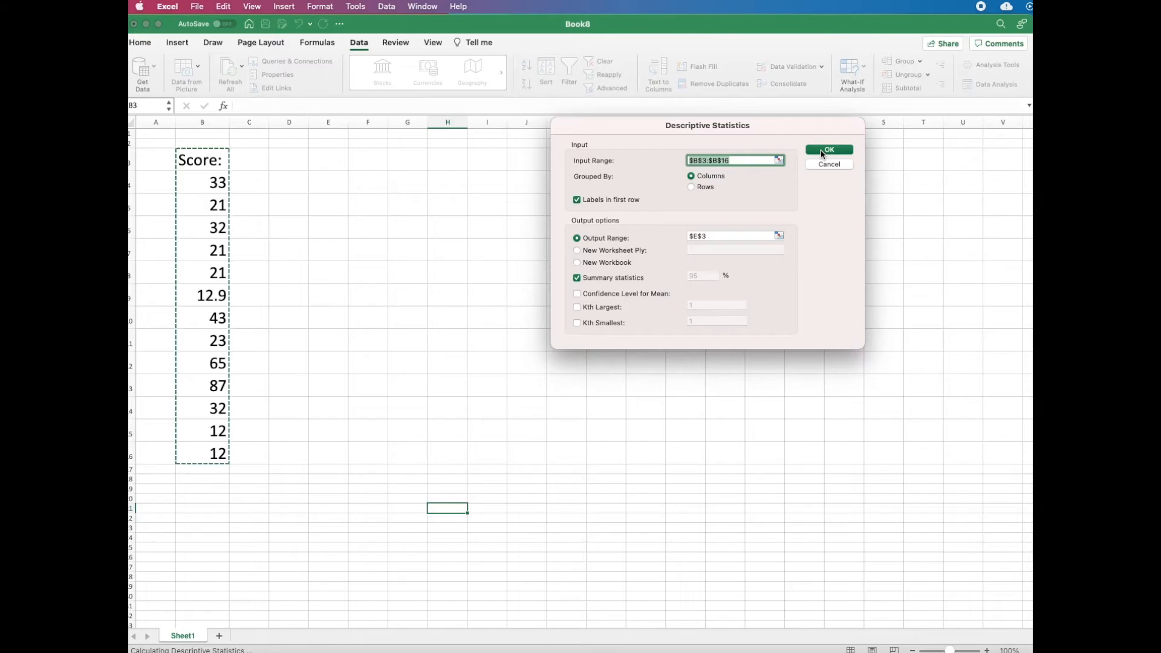
left_click(822, 151)
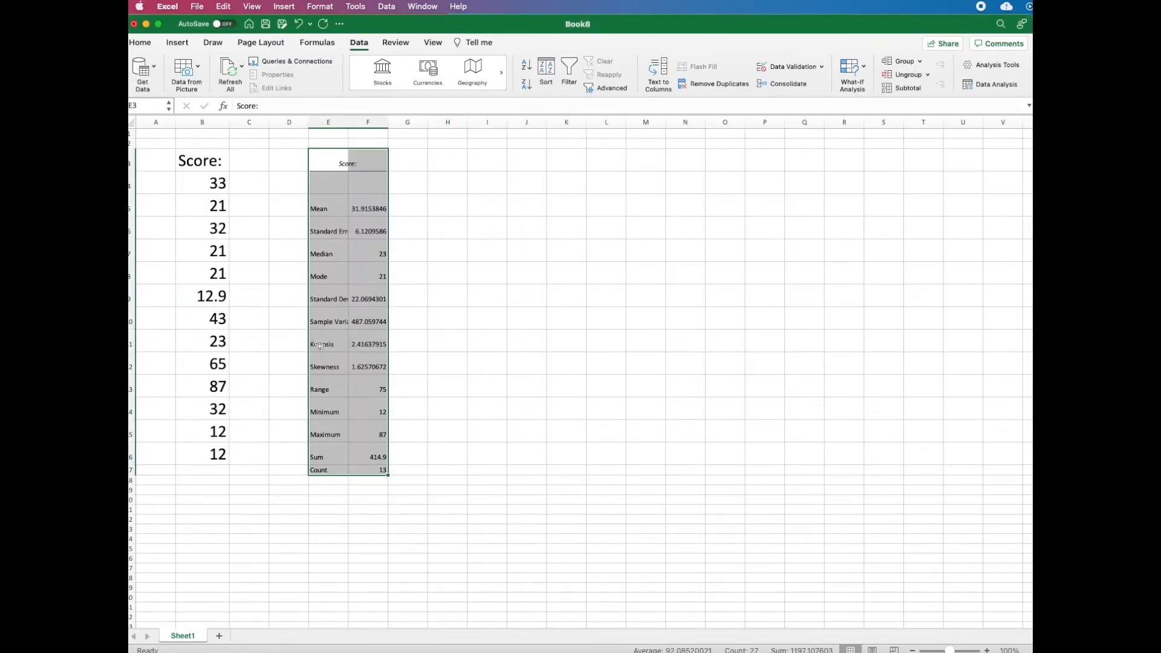
Step: Enlarge the statistics table's text to size 36 and widen columns E and F to fit the contents
left_click(141, 43)
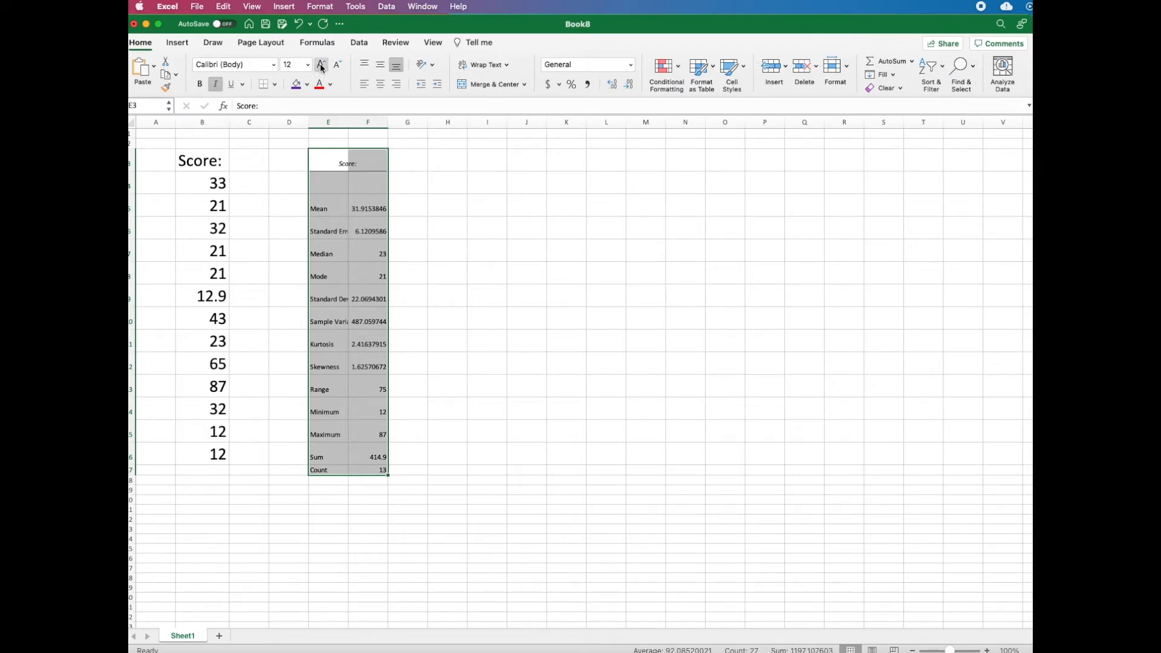
left_click(321, 67)
left_click(322, 67)
left_click(322, 67)
left_click(322, 67)
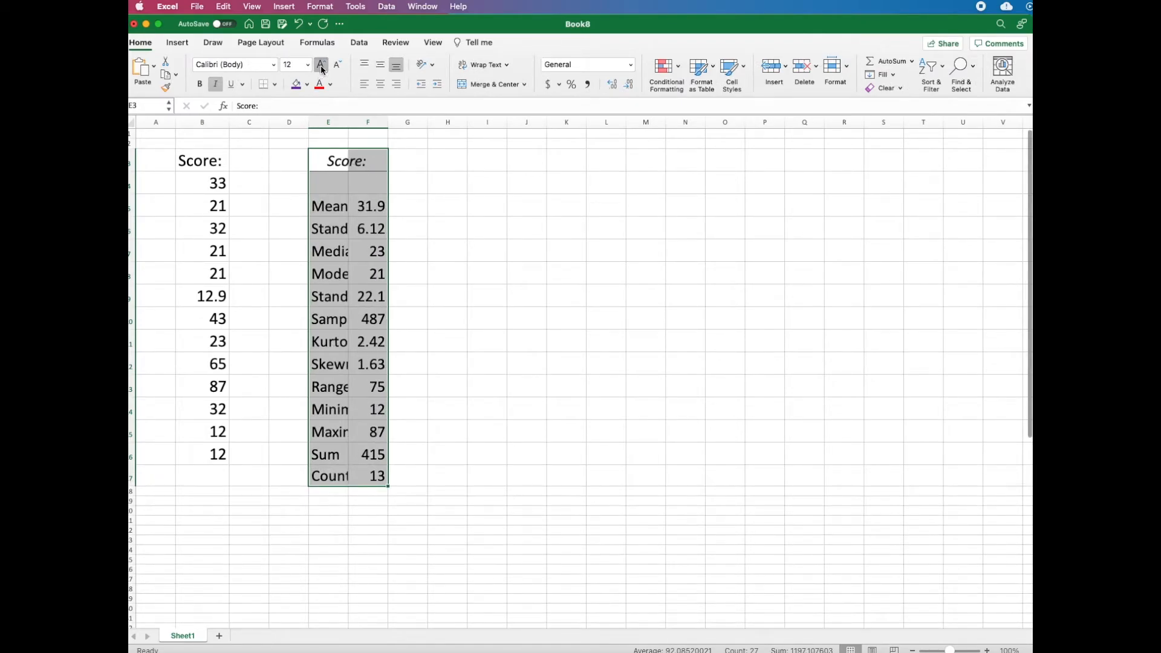
left_click(321, 67)
left_click_drag(349, 121, 615, 118)
left_click(483, 111)
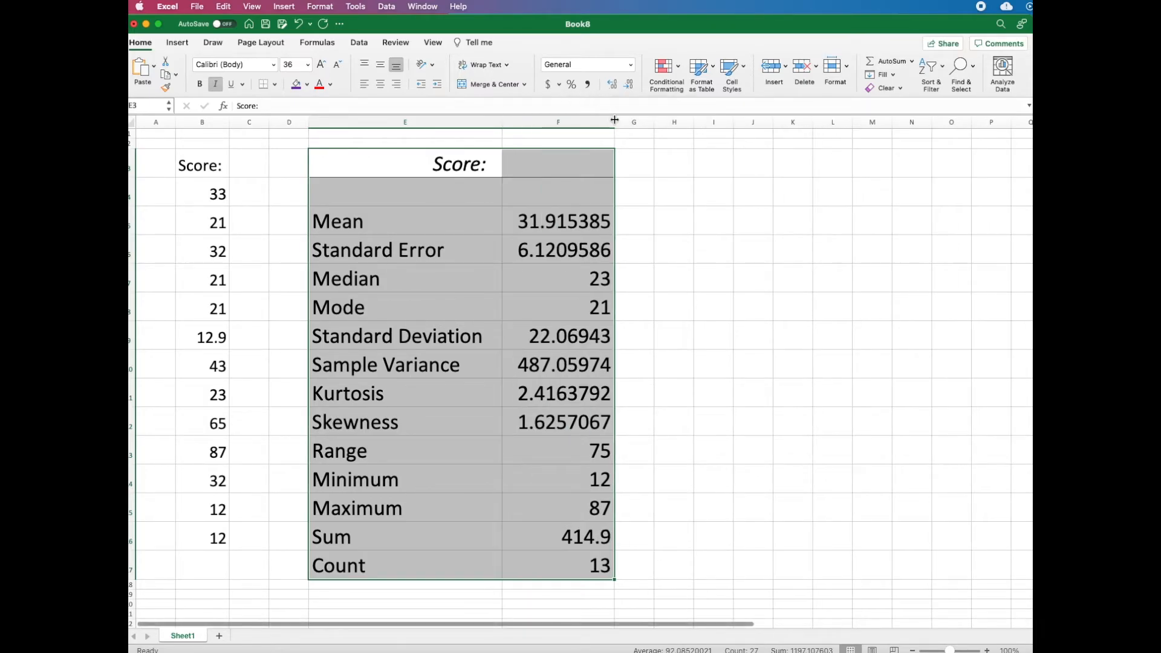
Step: Format the statistic values in F5:F17 to show two decimal places
left_click(568, 251)
left_click(541, 227)
left_click_drag(539, 244, 565, 555)
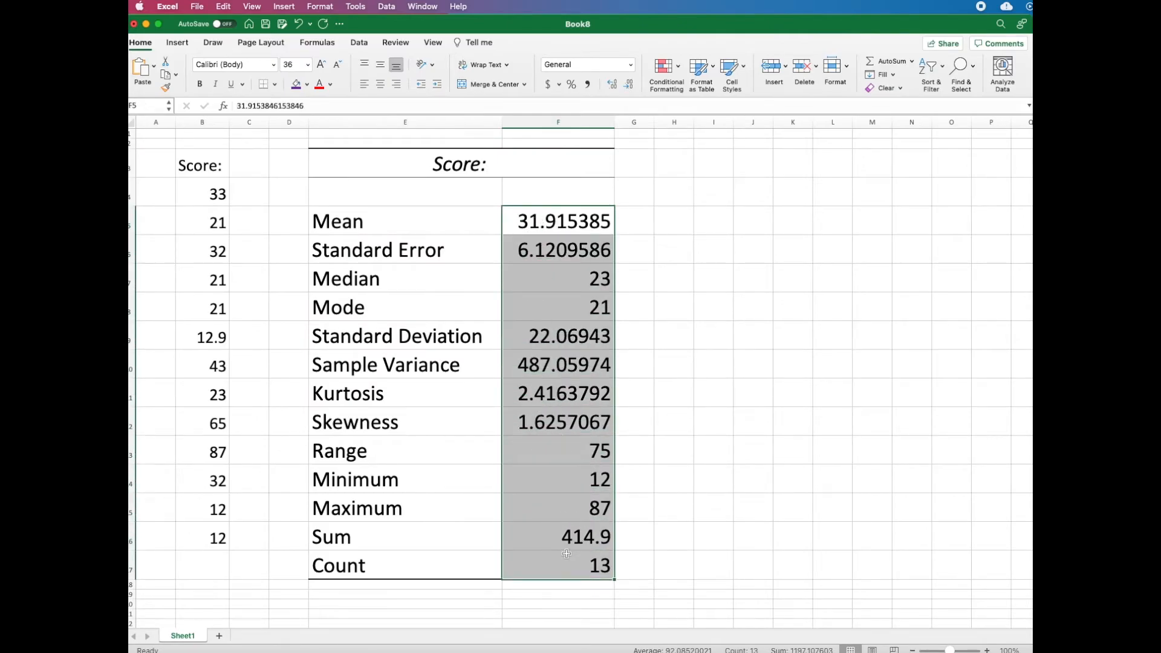
left_click(629, 89)
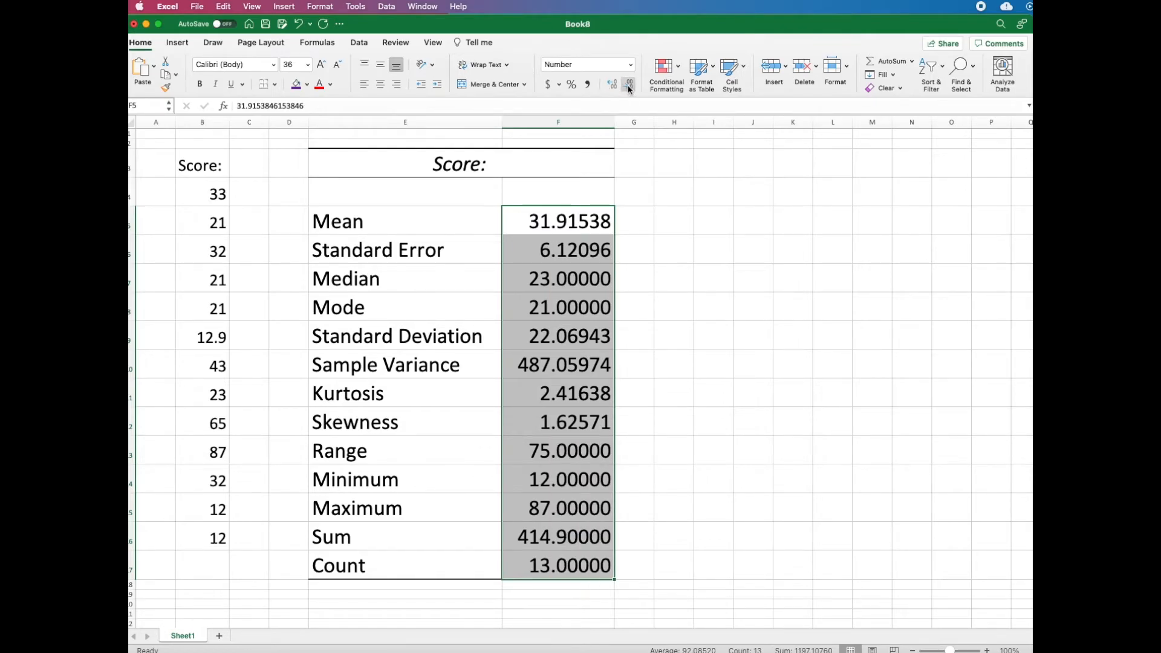
left_click(629, 89)
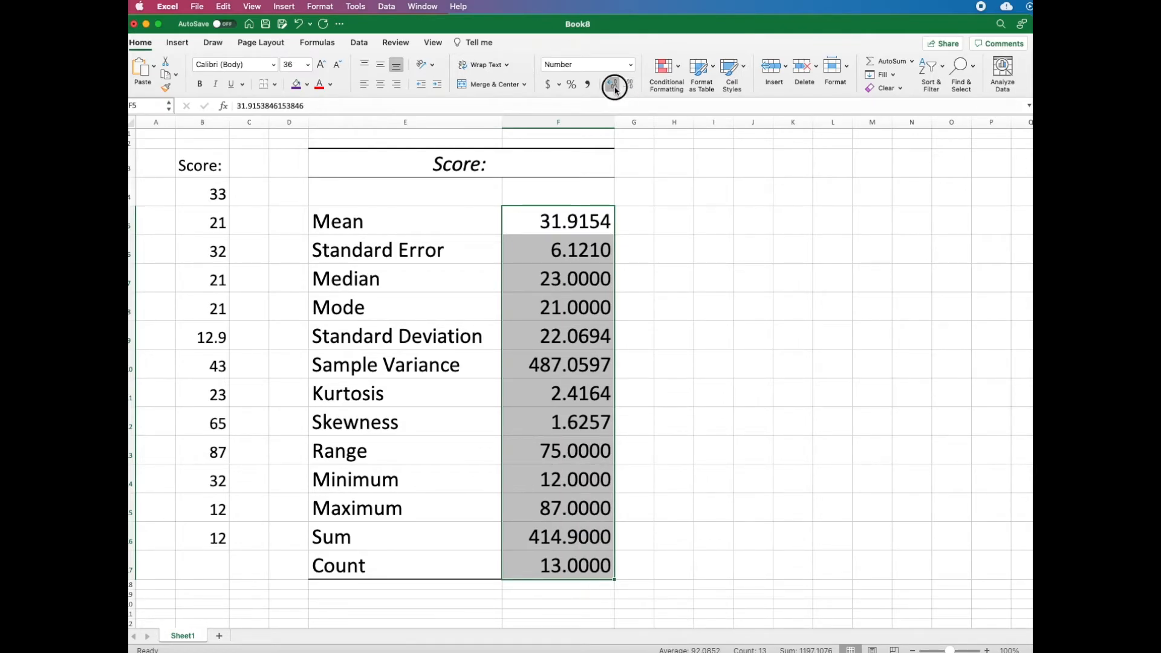
left_click(612, 84)
left_click(629, 90)
left_click(630, 89)
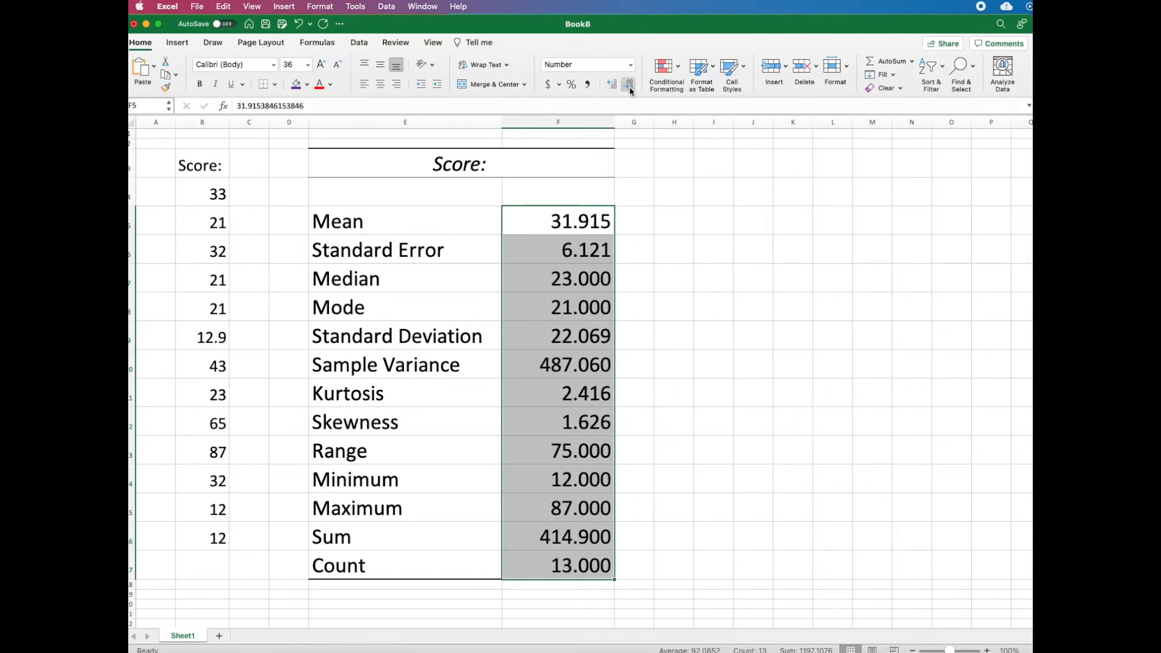
left_click(629, 90)
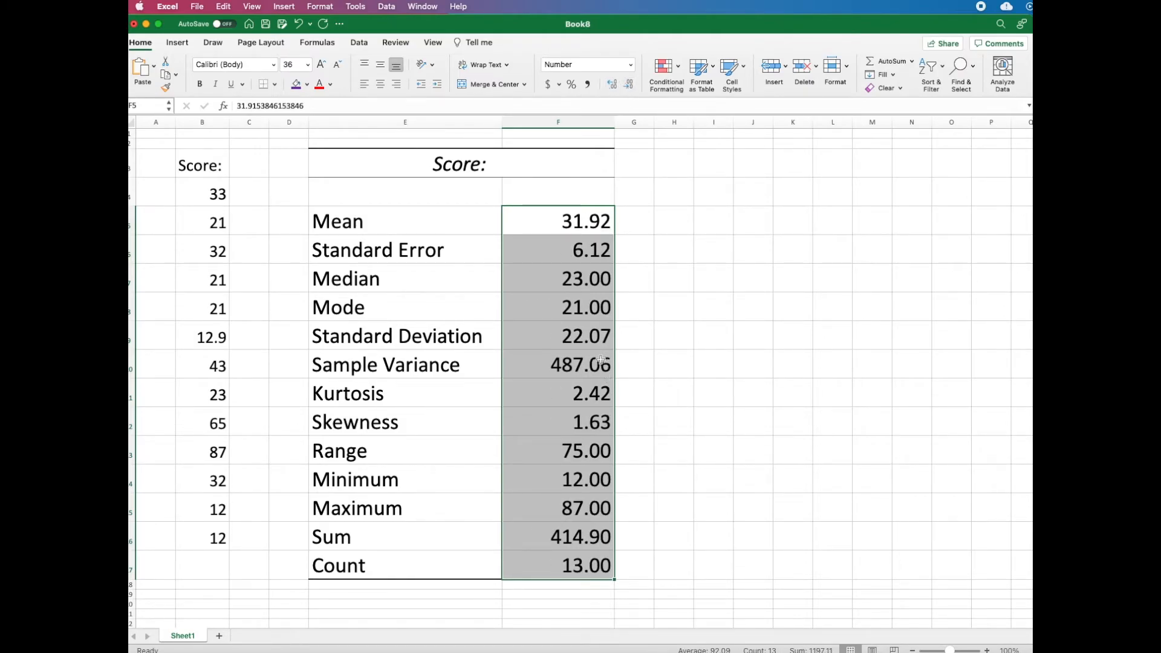
left_click(638, 225)
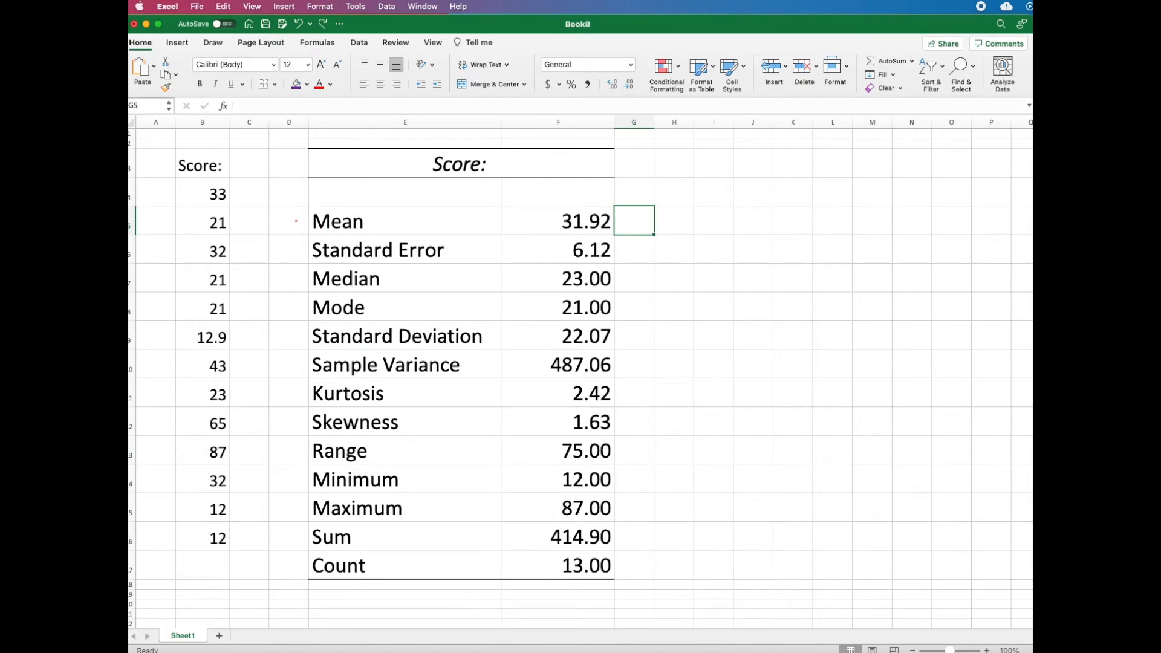
Step: Draw ink check marks beside Mean, Median and Mode, and a bracket spanning Standard Deviation through Range
left_click_drag(298, 222, 340, 195)
left_click_drag(300, 282, 337, 259)
left_click_drag(295, 311, 325, 291)
mouse_move(300, 333)
left_mouse_down()
mouse_move(296, 473)
mouse_move(308, 461)
left_mouse_up()
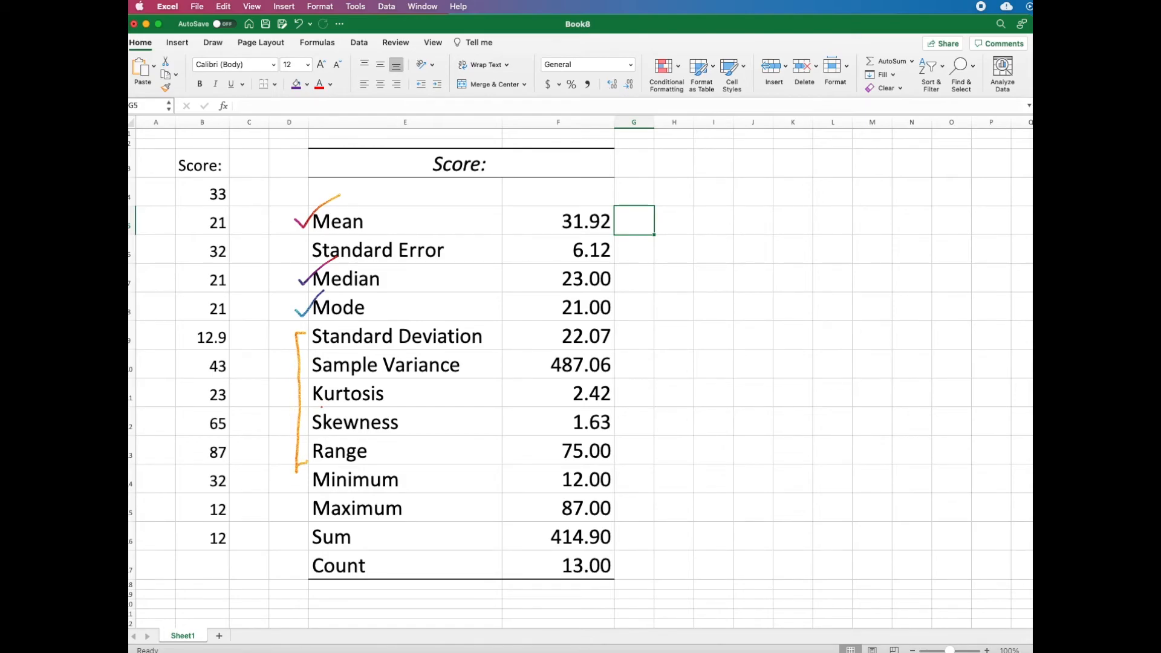
Step: Draw ink check marks beside the Standard Deviation, Sample Variance, Range, Minimum and Maximum values
left_click_drag(621, 337, 658, 314)
left_click_drag(625, 370, 643, 357)
left_click_drag(621, 453, 661, 425)
left_click_drag(621, 482, 648, 467)
left_click_drag(621, 505, 637, 504)
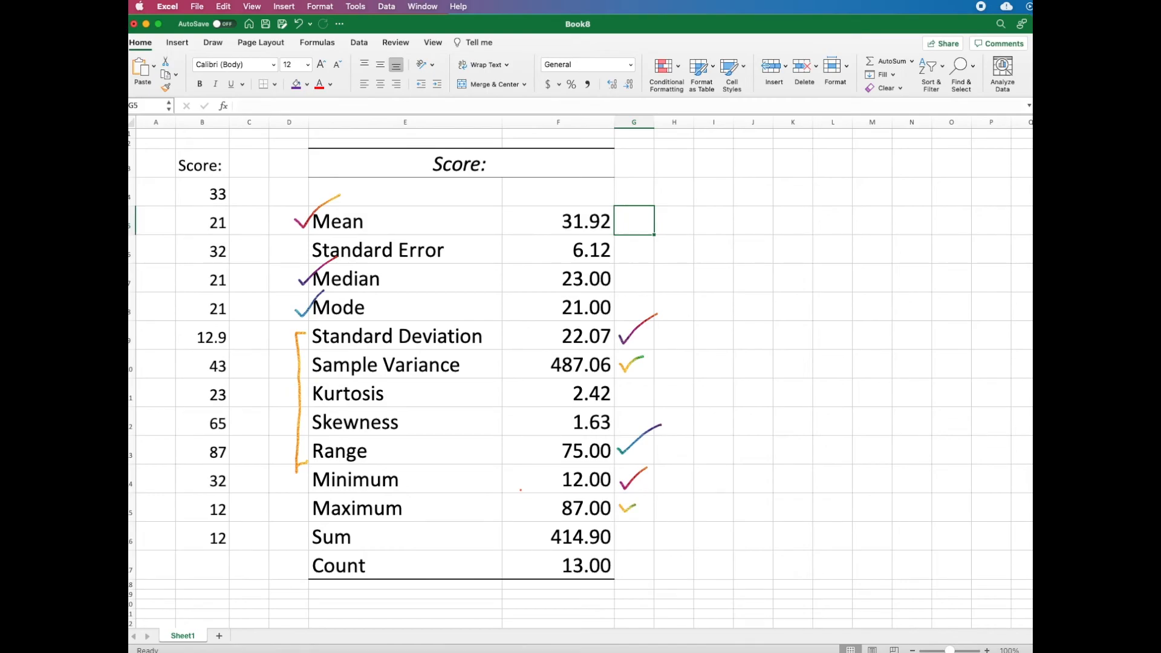